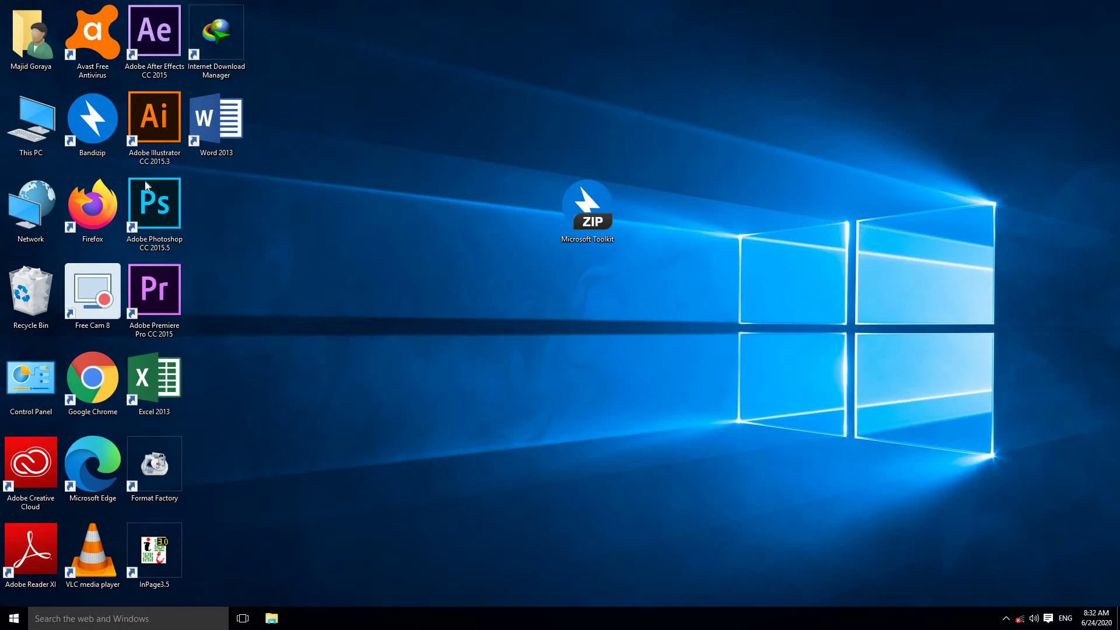
- Check the Windows edition and activation status in the properties of This PC, and close the System window
right_click(34, 129)
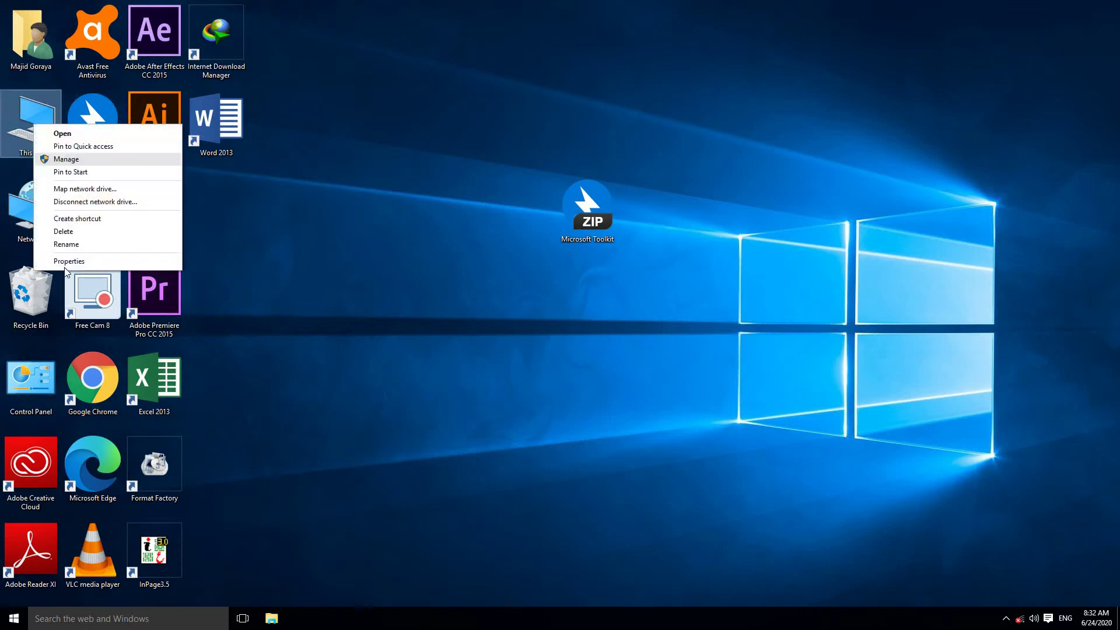
click(66, 262)
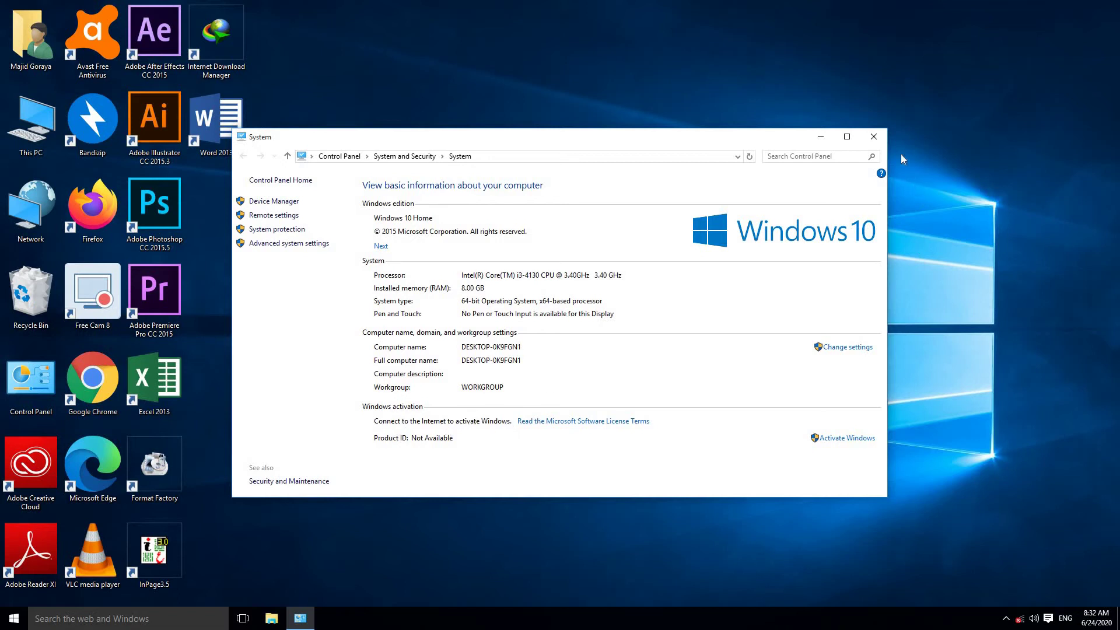
click(874, 138)
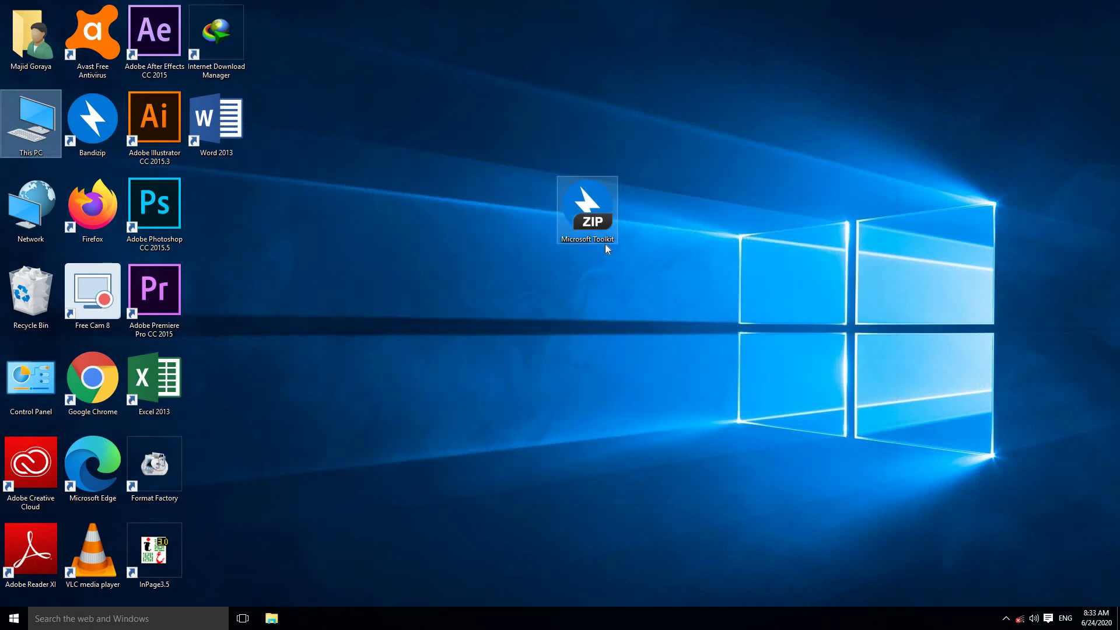
- Extract Microsoft Toolkit.exe from the Microsoft Toolkit zip archive to the desktop, entering the archive password, and close the archive
double_click(588, 207)
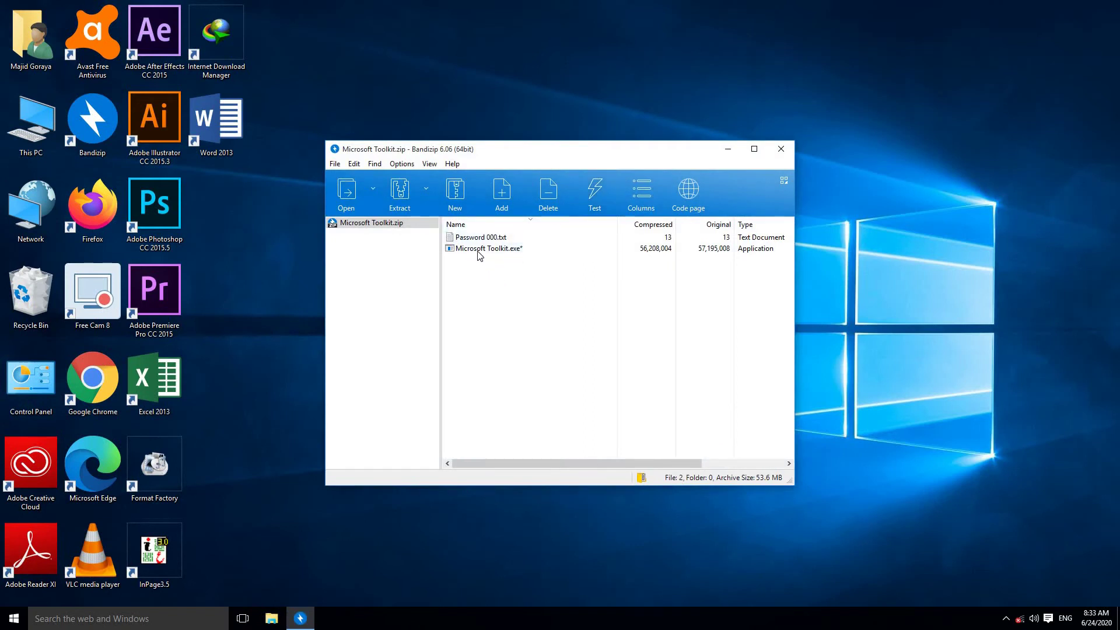
drag(477, 252, 860, 306)
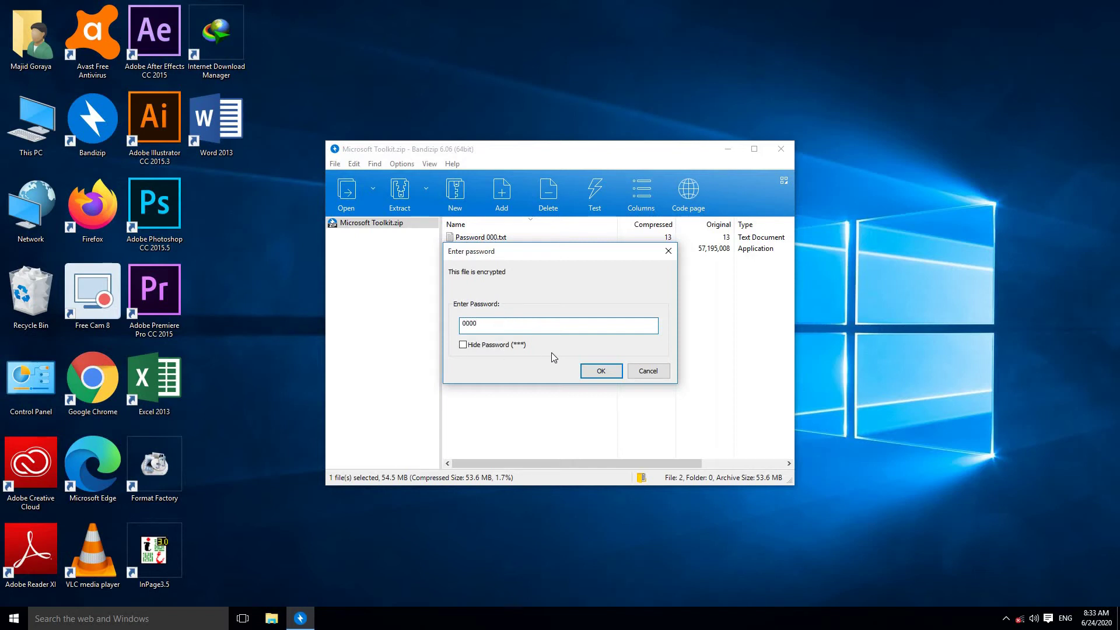
click(605, 372)
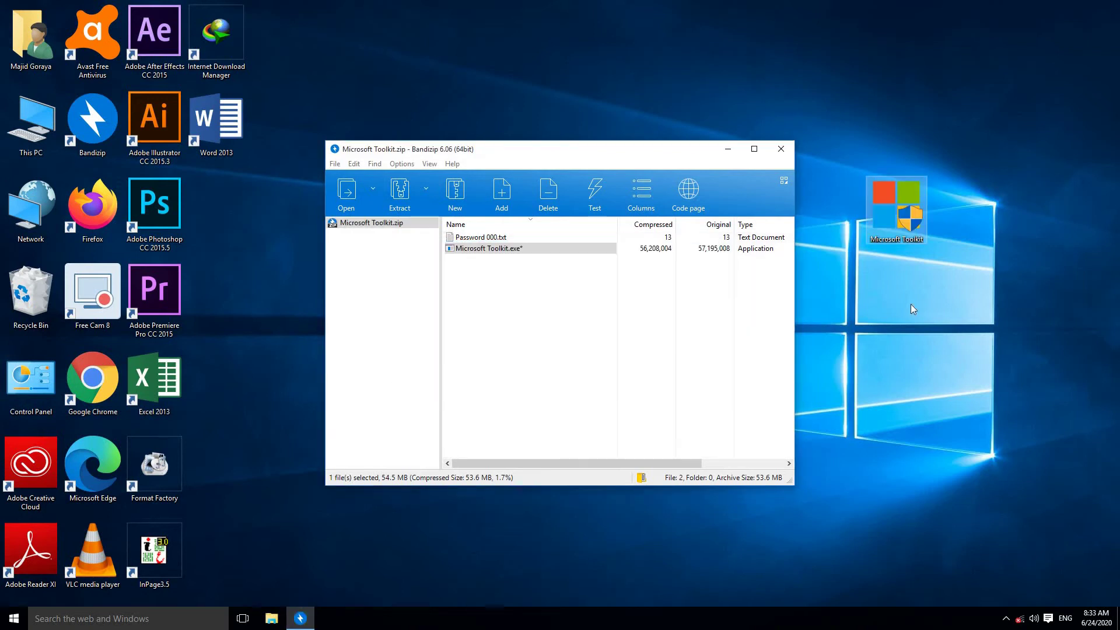
click(478, 238)
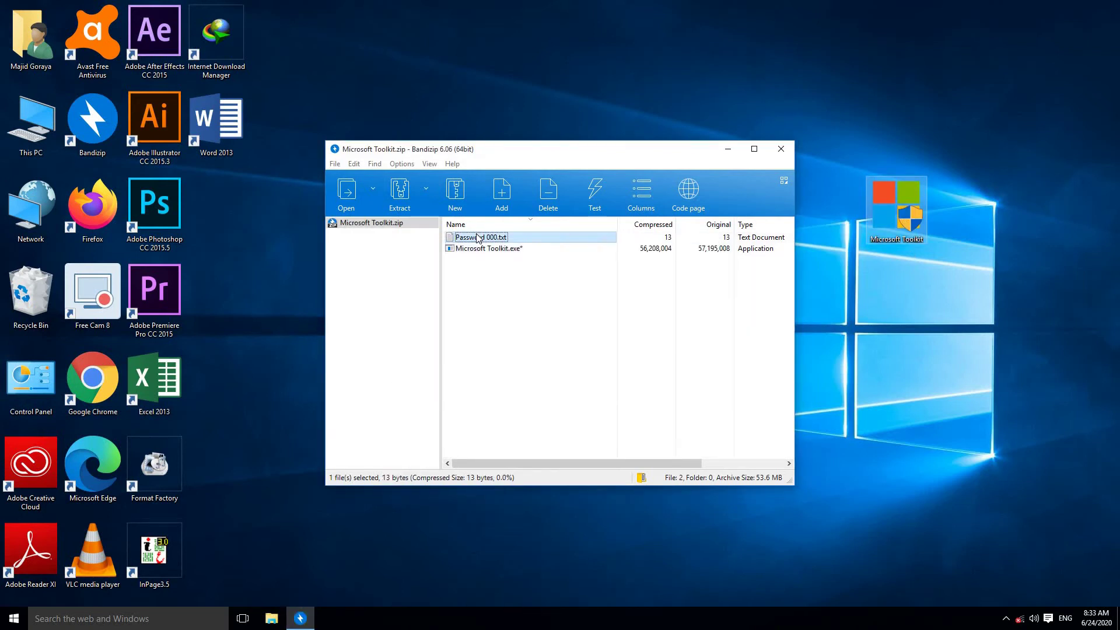
click(780, 153)
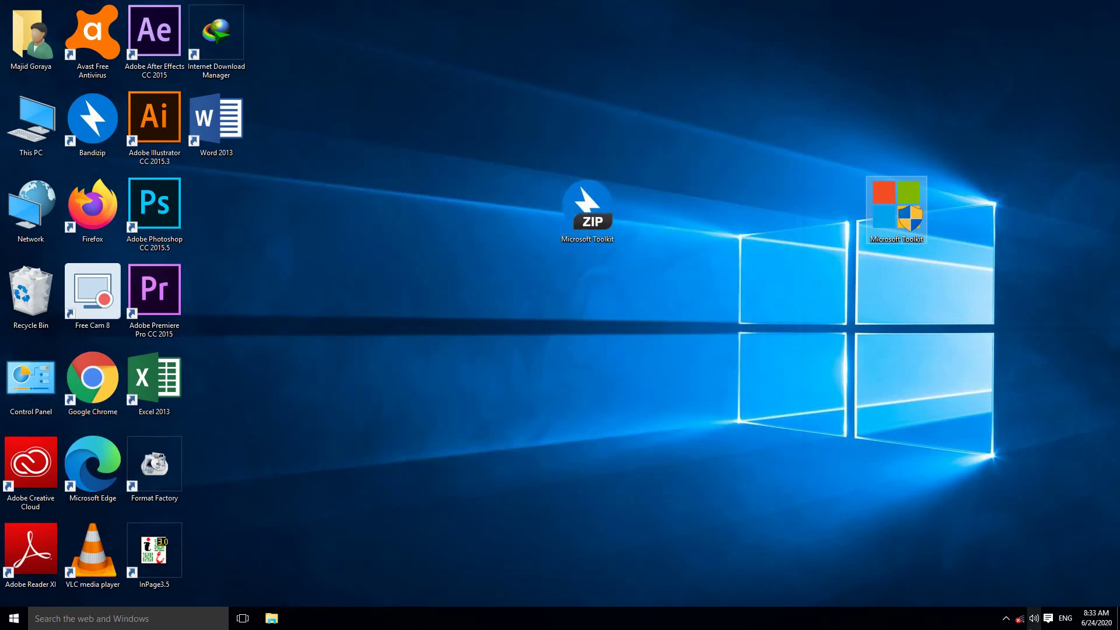
- Disable the Avast antivirus shields for 10 minutes
click(1005, 618)
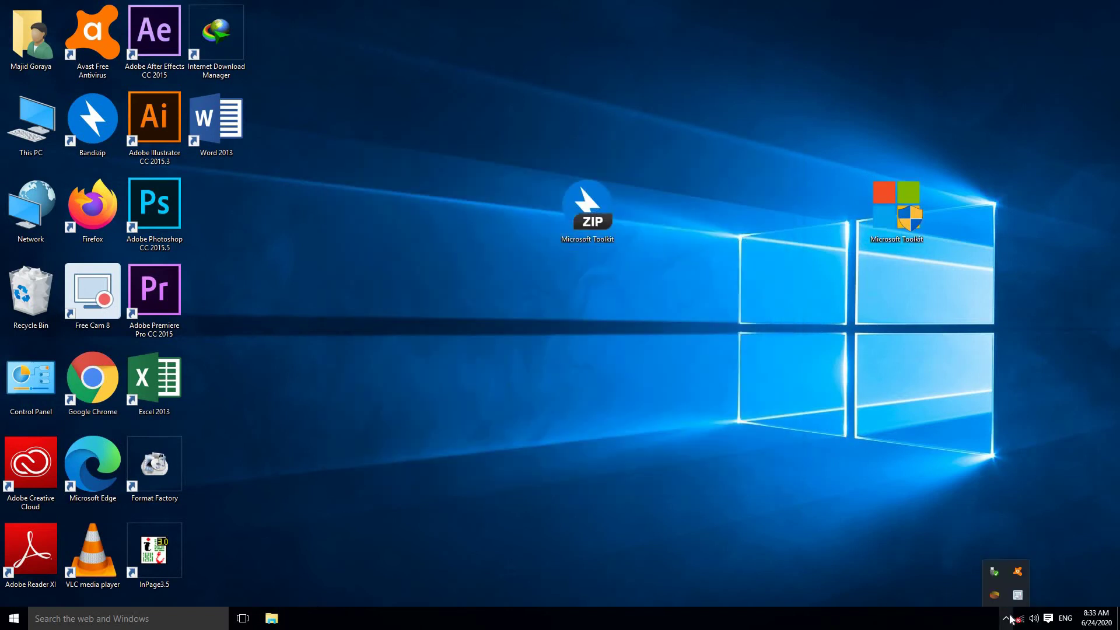
right_click(1018, 573)
mouse_move(1042, 496)
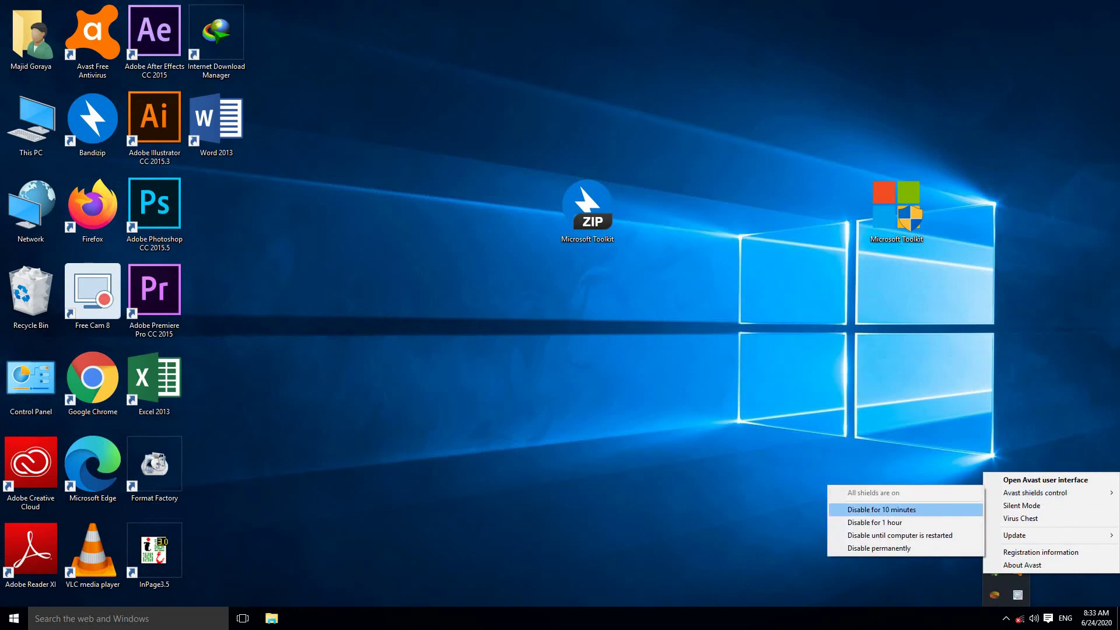
click(880, 510)
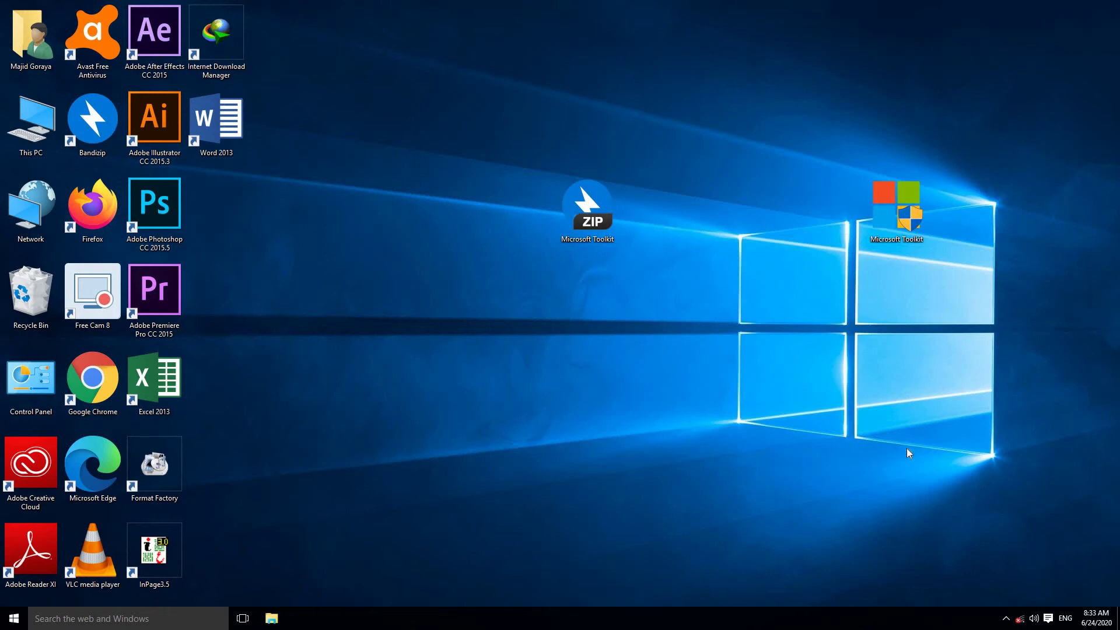
- Move the extracted Microsoft Toolkit program beside the zip archive on the desktop and run it as administrator
drag(914, 182, 421, 267)
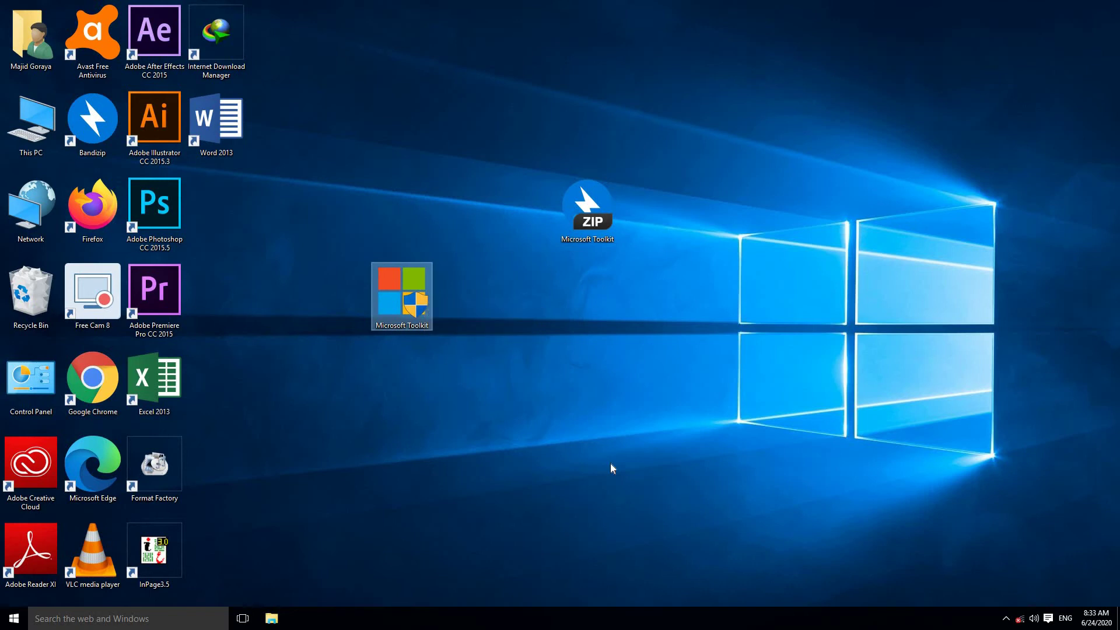
click(1005, 618)
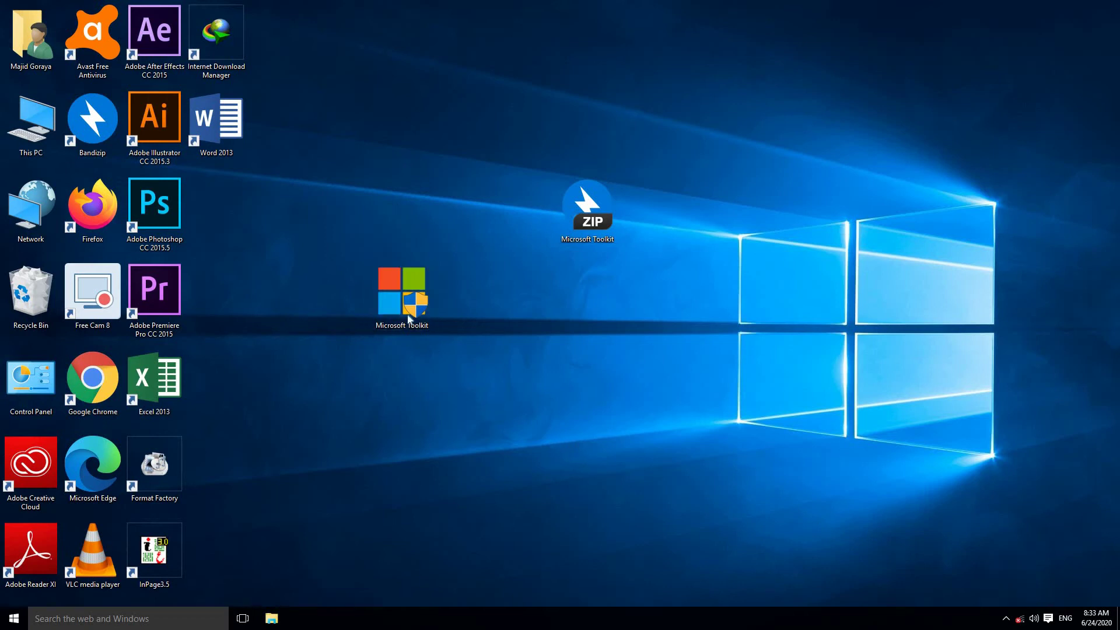
right_click(401, 279)
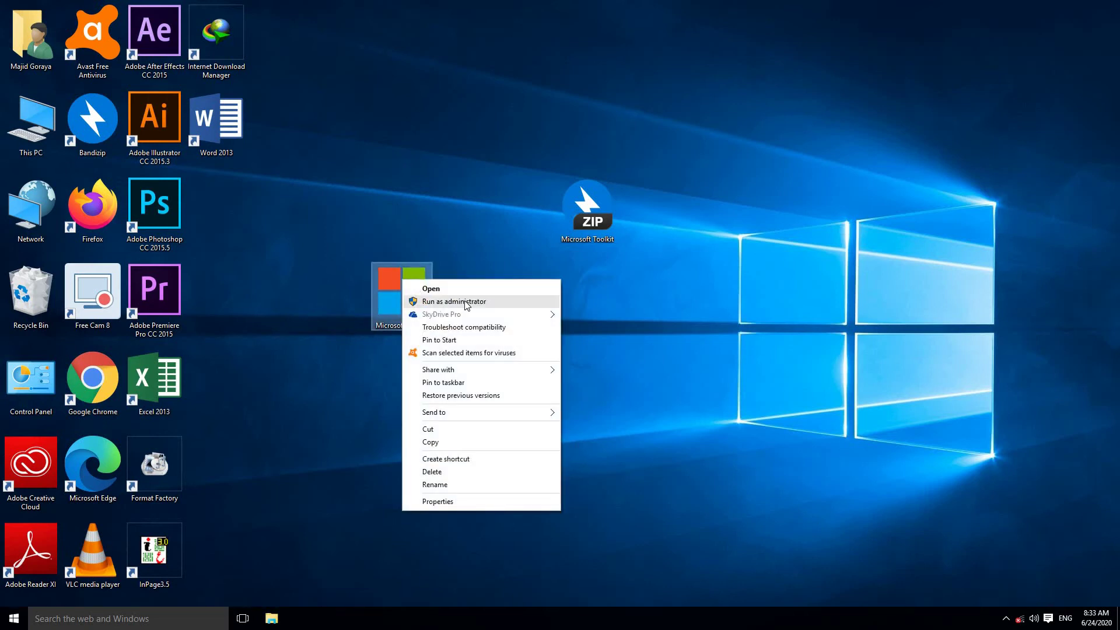
click(466, 303)
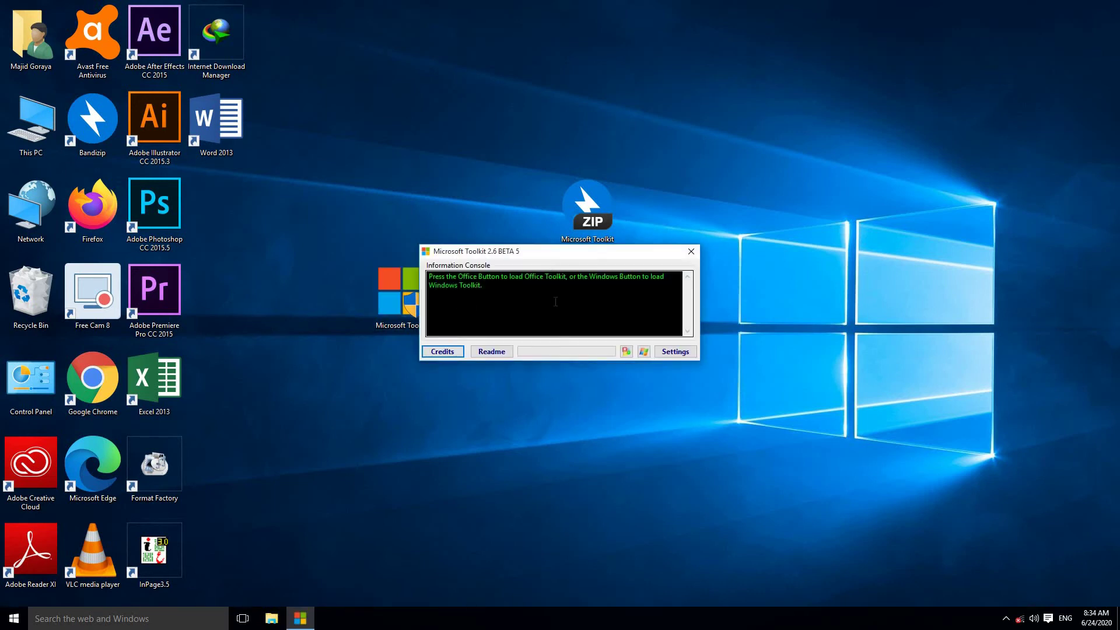
- Load the Windows Toolkit and run EZ-Activator with the AutoKMS tool selected
click(643, 352)
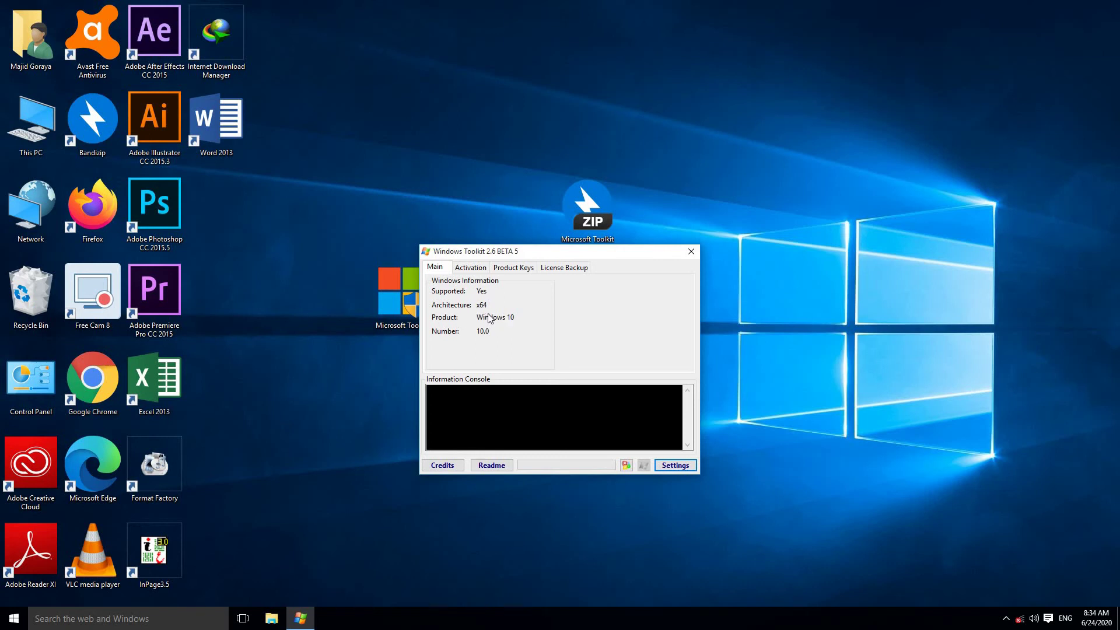
click(478, 273)
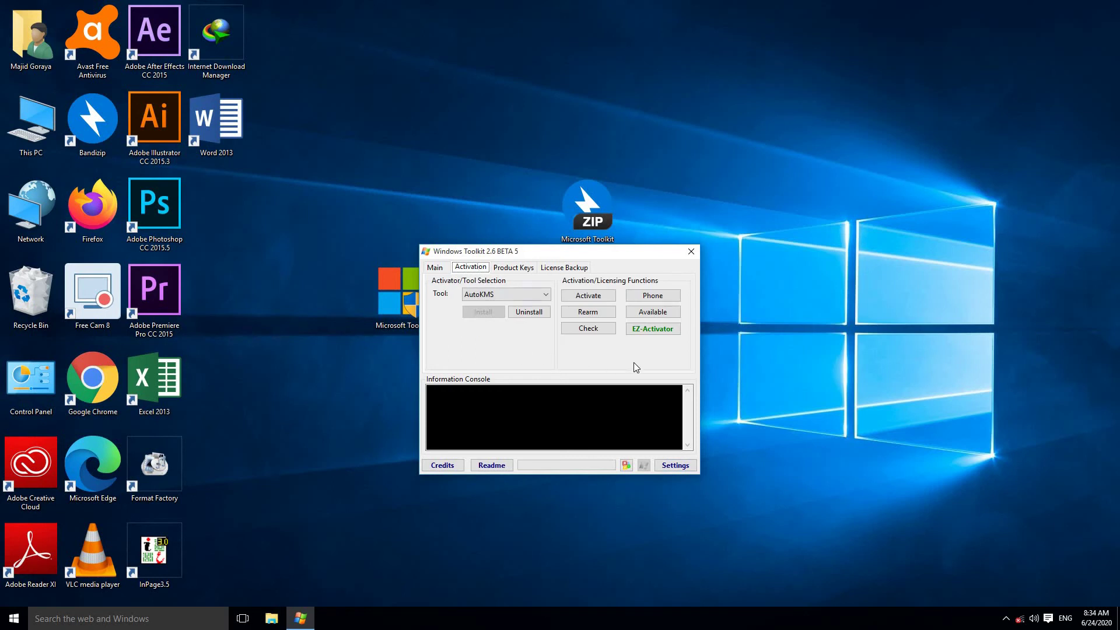
click(662, 330)
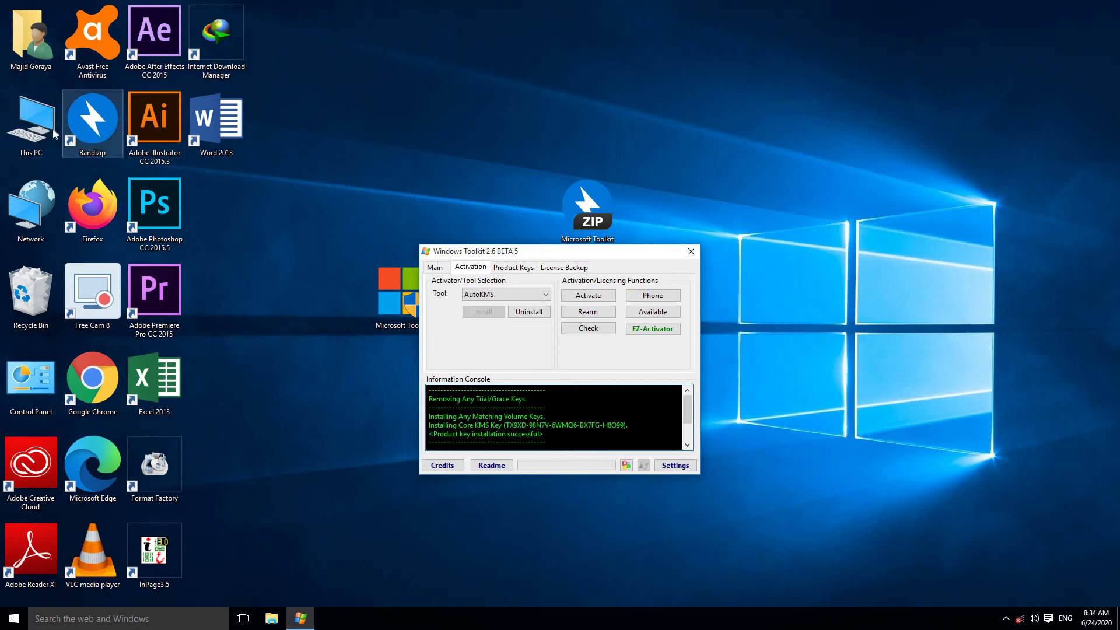
- Check the Windows activation status in the properties of This PC, close the window and clear the toolkit console's text selection
click(35, 123)
right_click(34, 121)
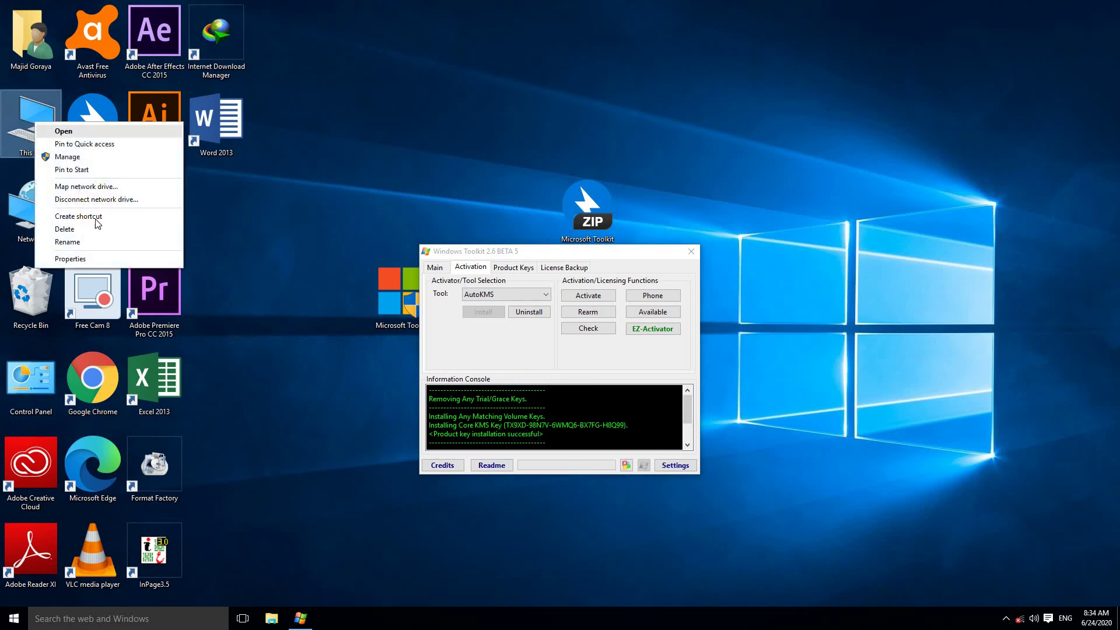
click(102, 259)
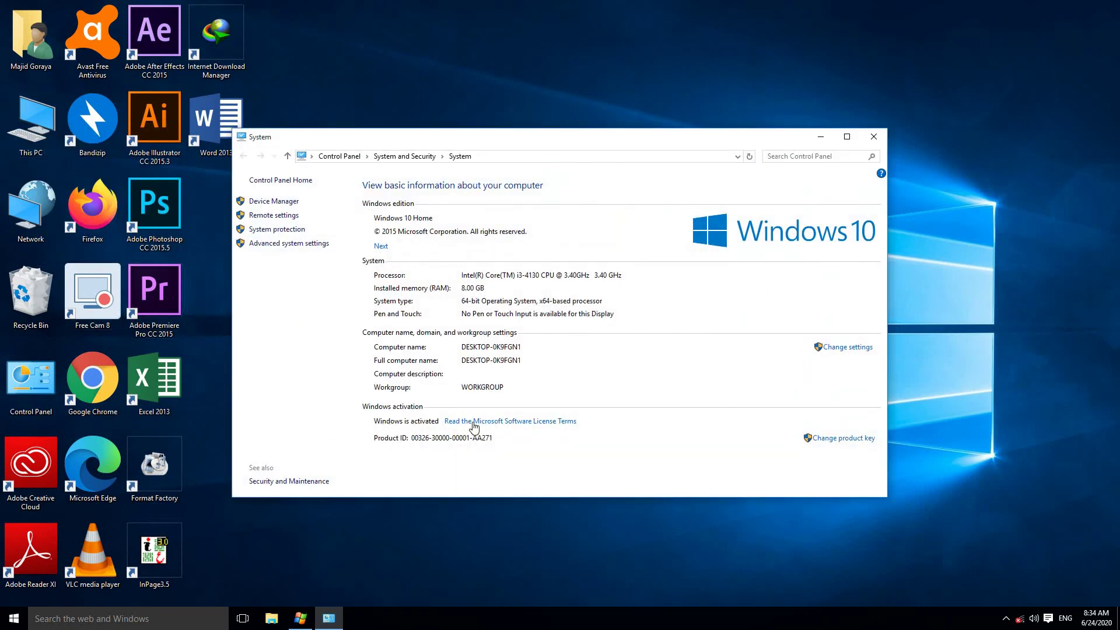
click(873, 138)
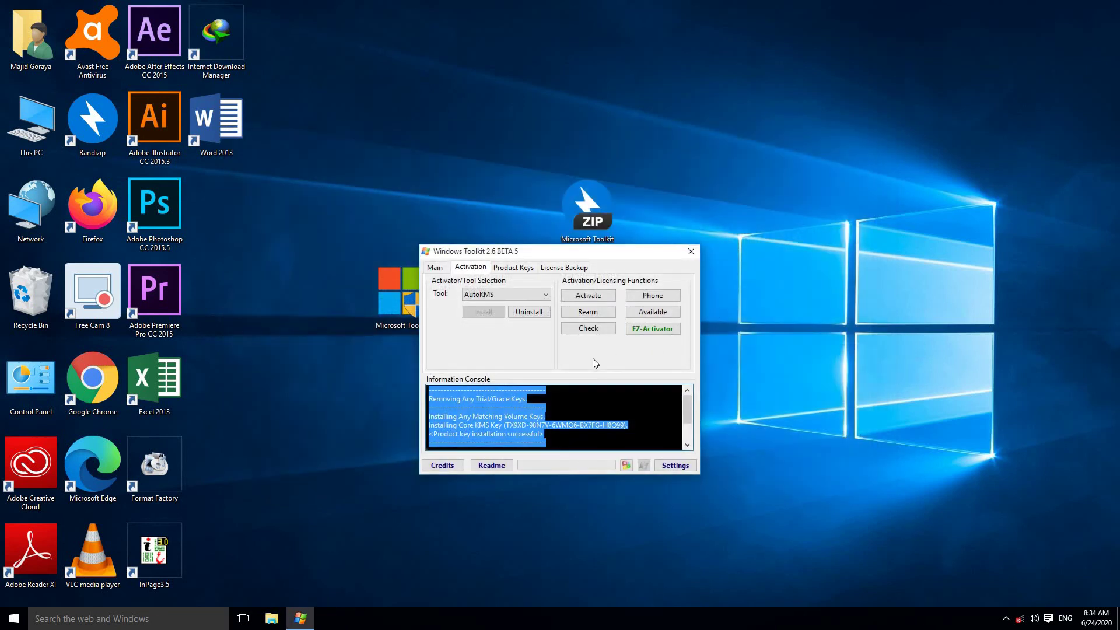
click(562, 403)
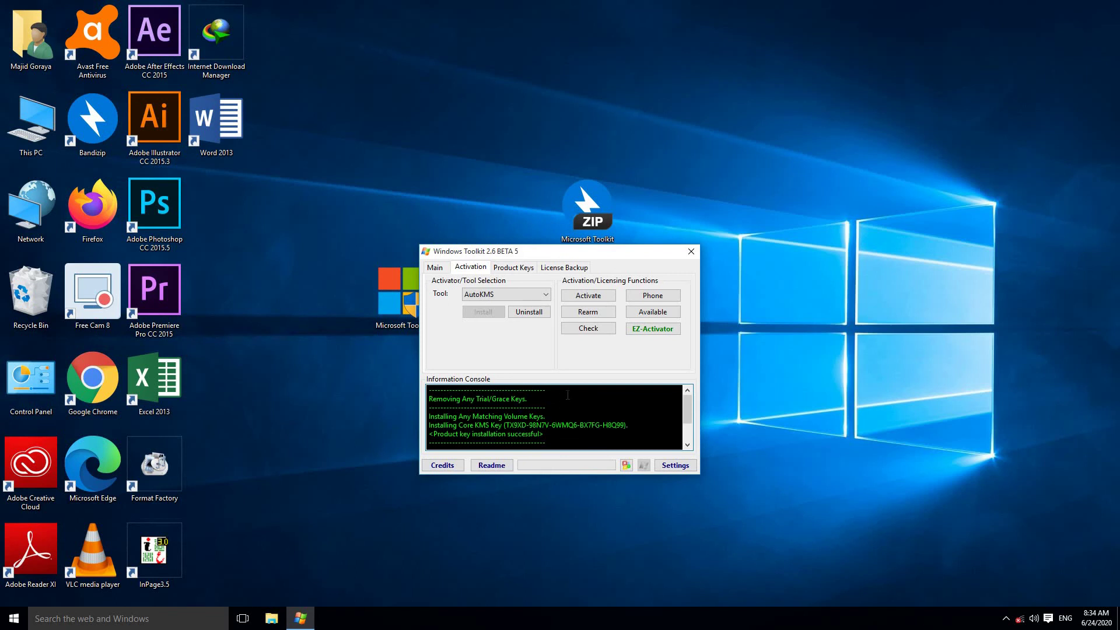
- Select Windows 7 as the product and Professional as the edition in the toolkit's product key settings
click(530, 269)
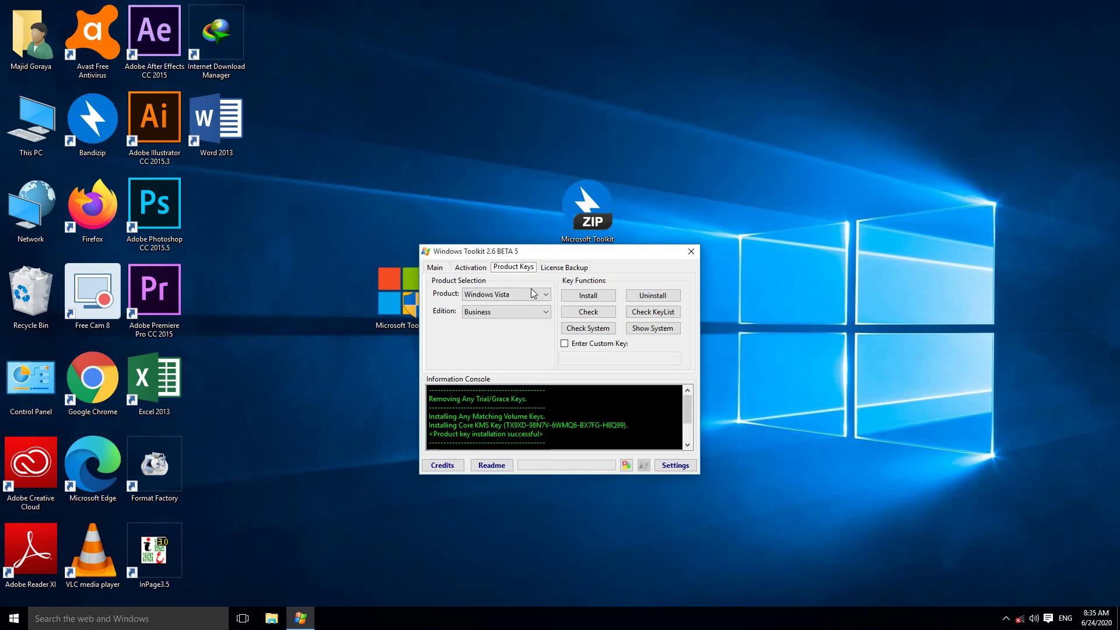
click(531, 293)
click(532, 295)
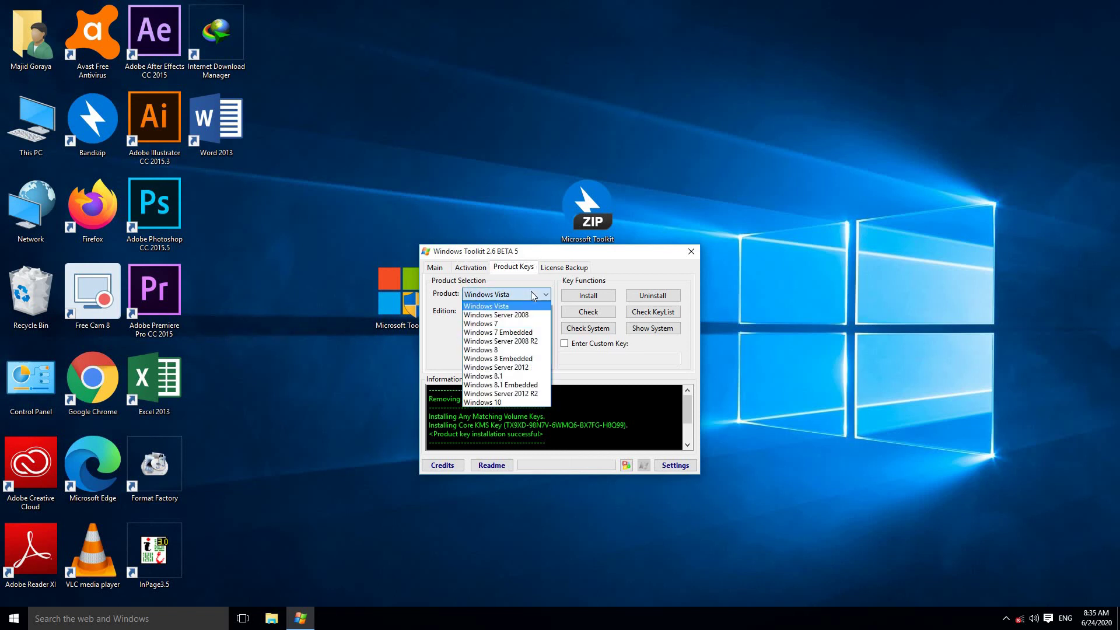
click(516, 323)
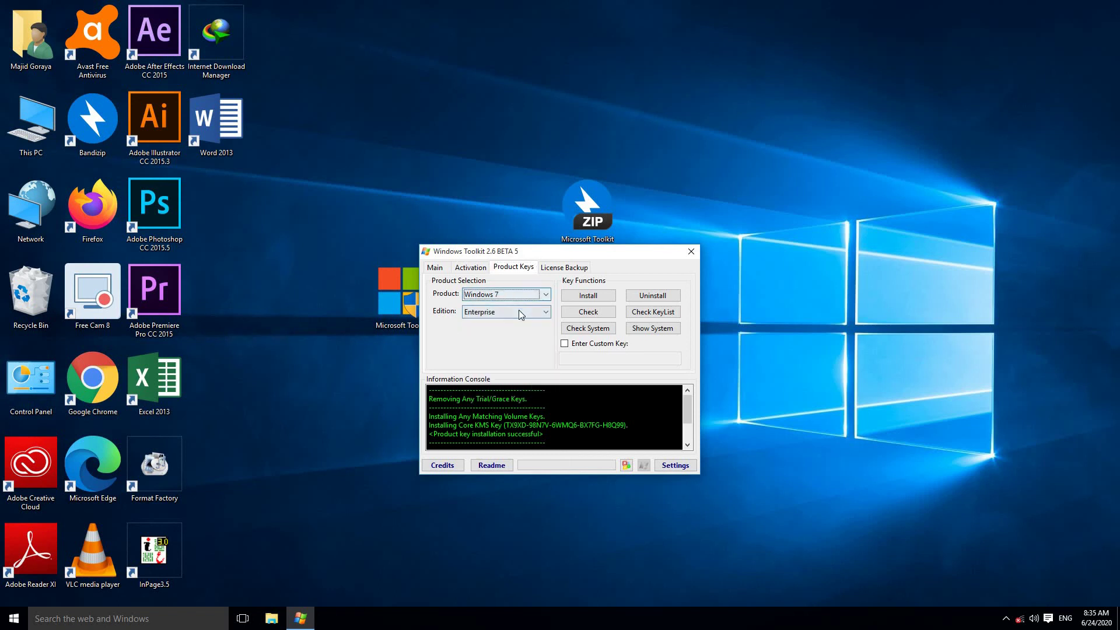
click(518, 311)
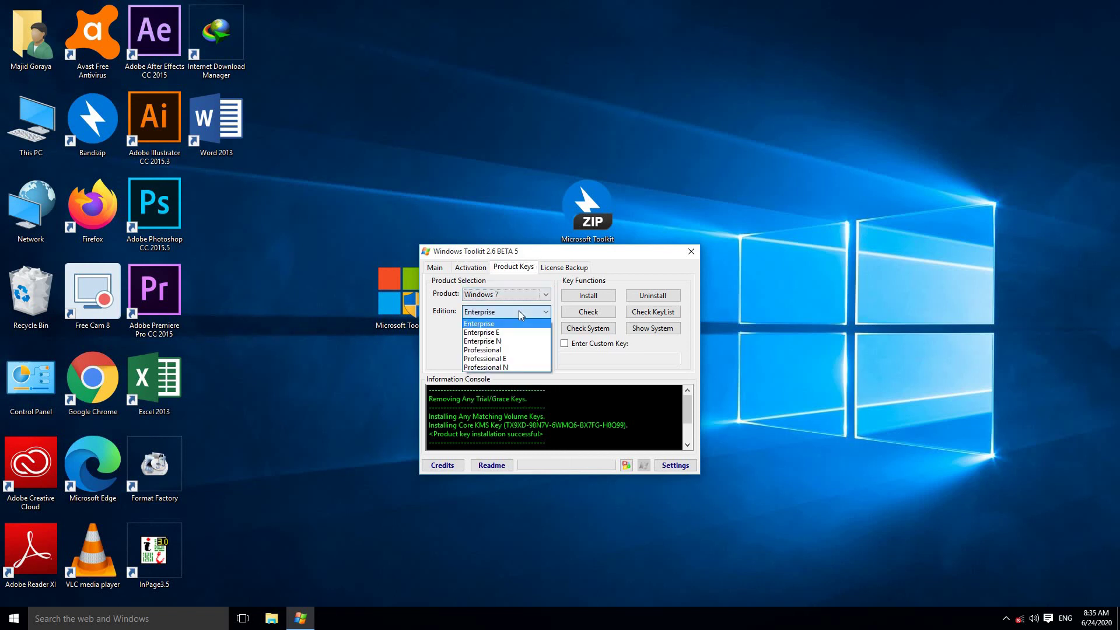
click(526, 349)
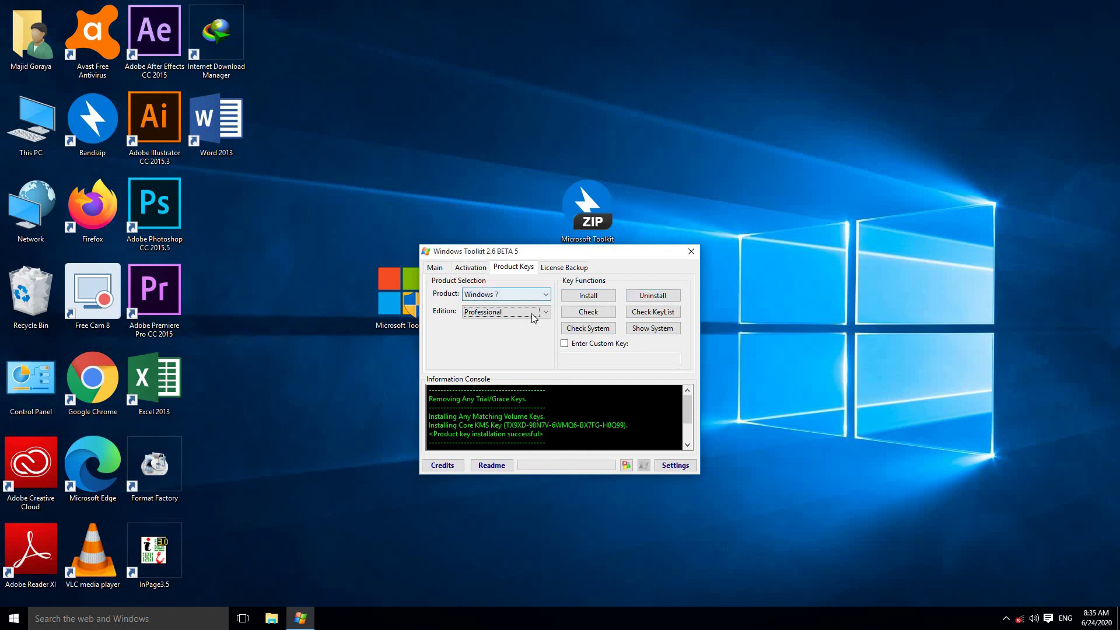
- Change the product key selection to Windows 10 with the Core edition
click(524, 294)
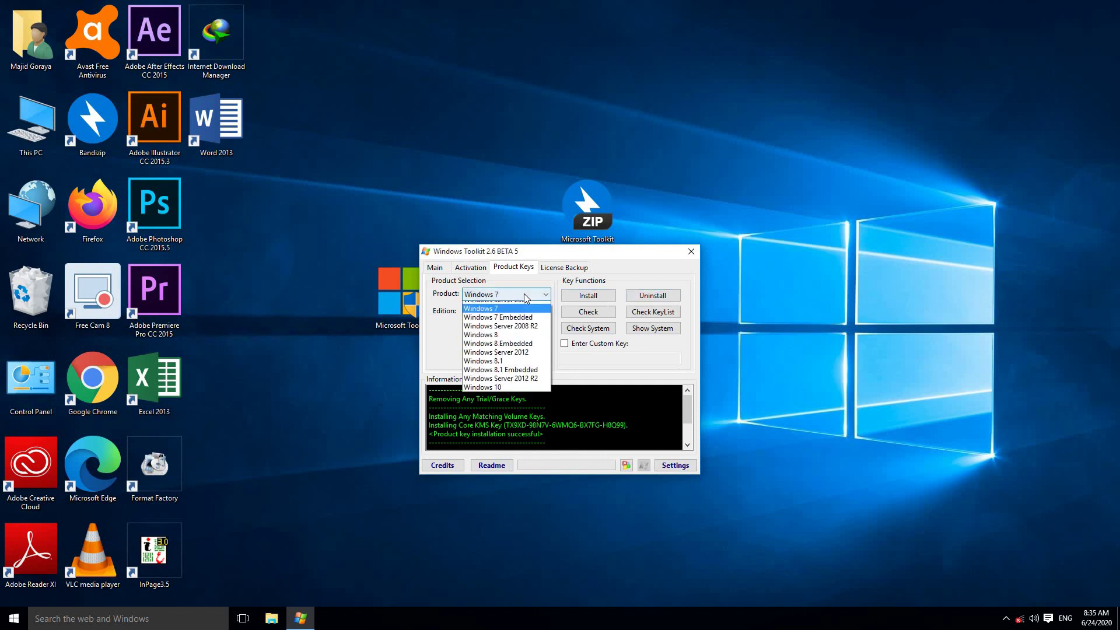
click(505, 402)
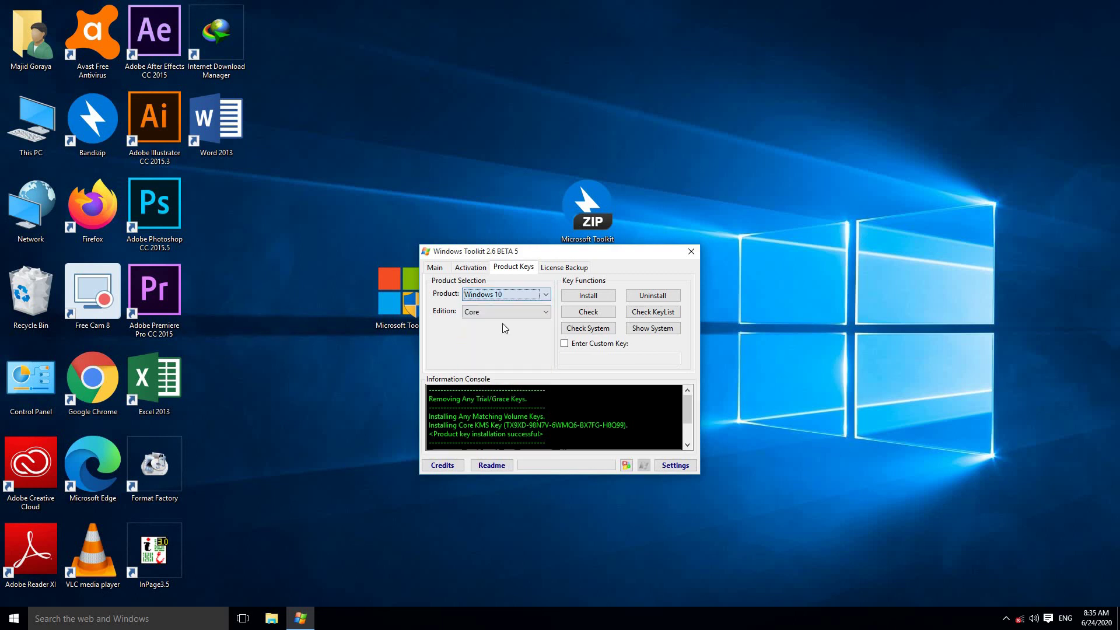
click(506, 314)
click(505, 315)
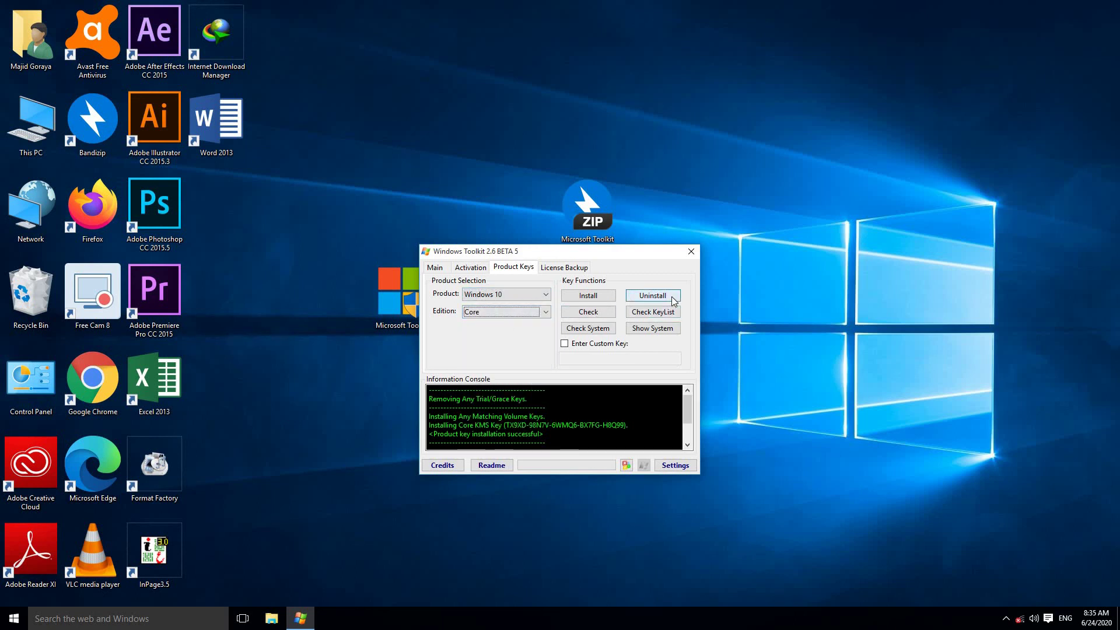
- Recheck the Windows edition and activation in the properties of This PC, close them and move the toolkit window clear of the desktop icons
right_click(34, 129)
click(95, 264)
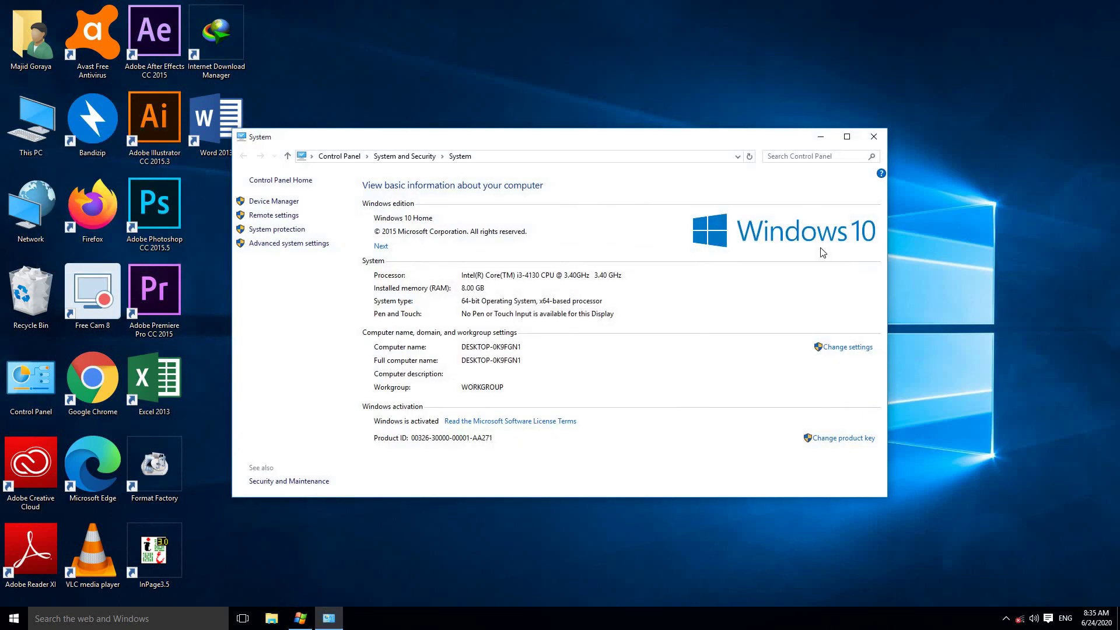
click(873, 136)
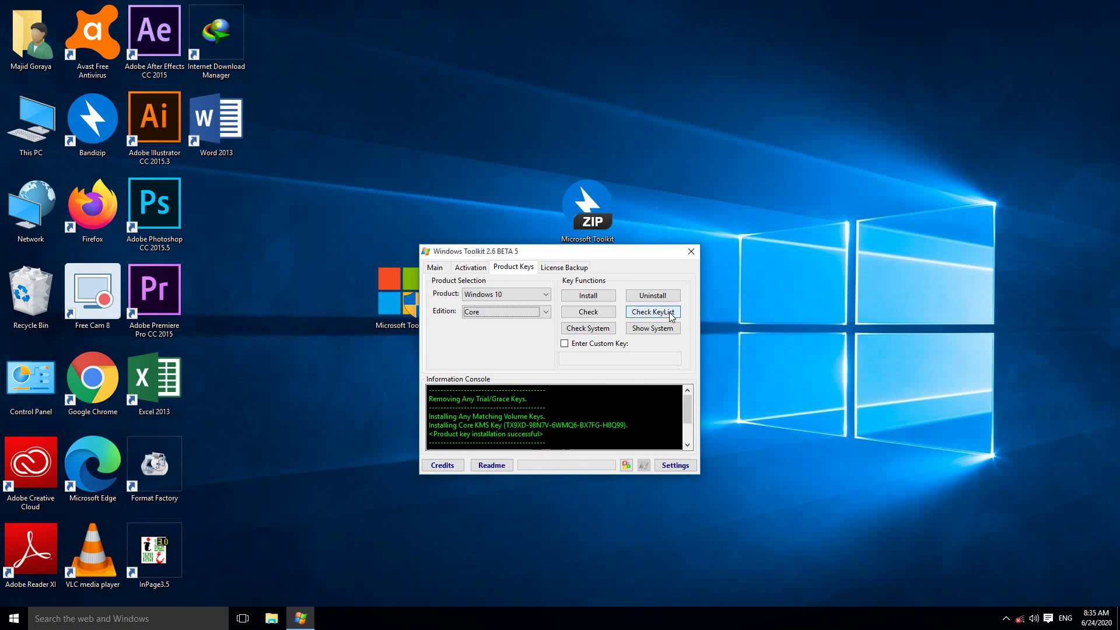
drag(552, 254, 685, 217)
drag(793, 155, 794, 157)
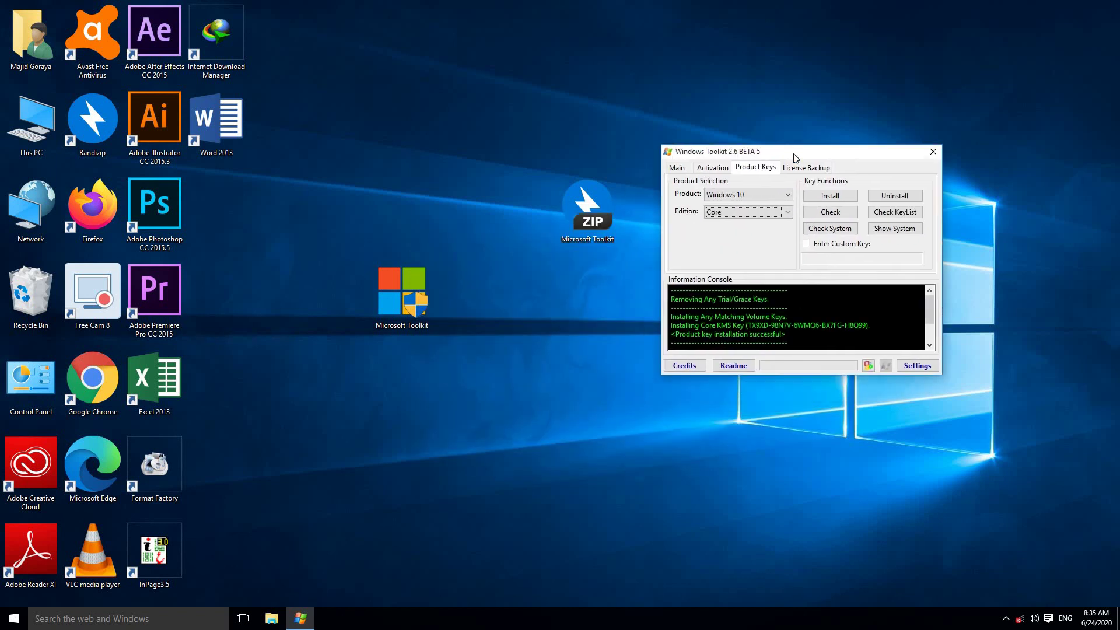